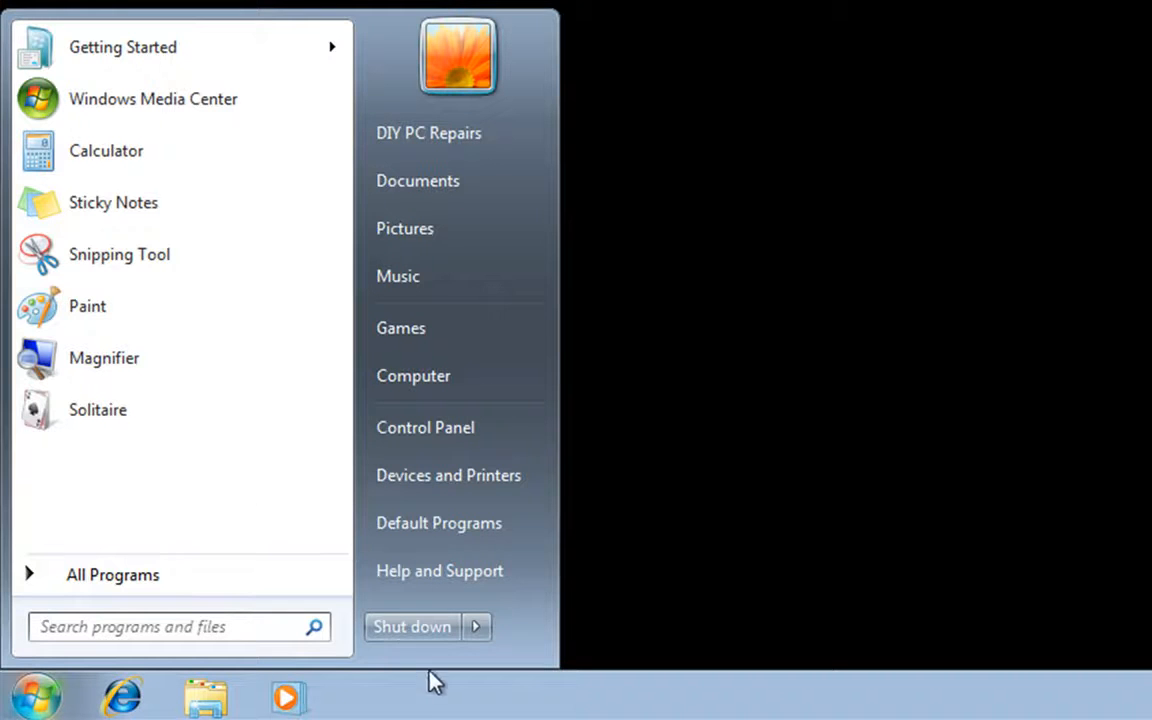
Restart the computer from the installation disc and start Windows Setup [EMS Enabled]
mouse_move(476, 626)
left_click(538, 592)
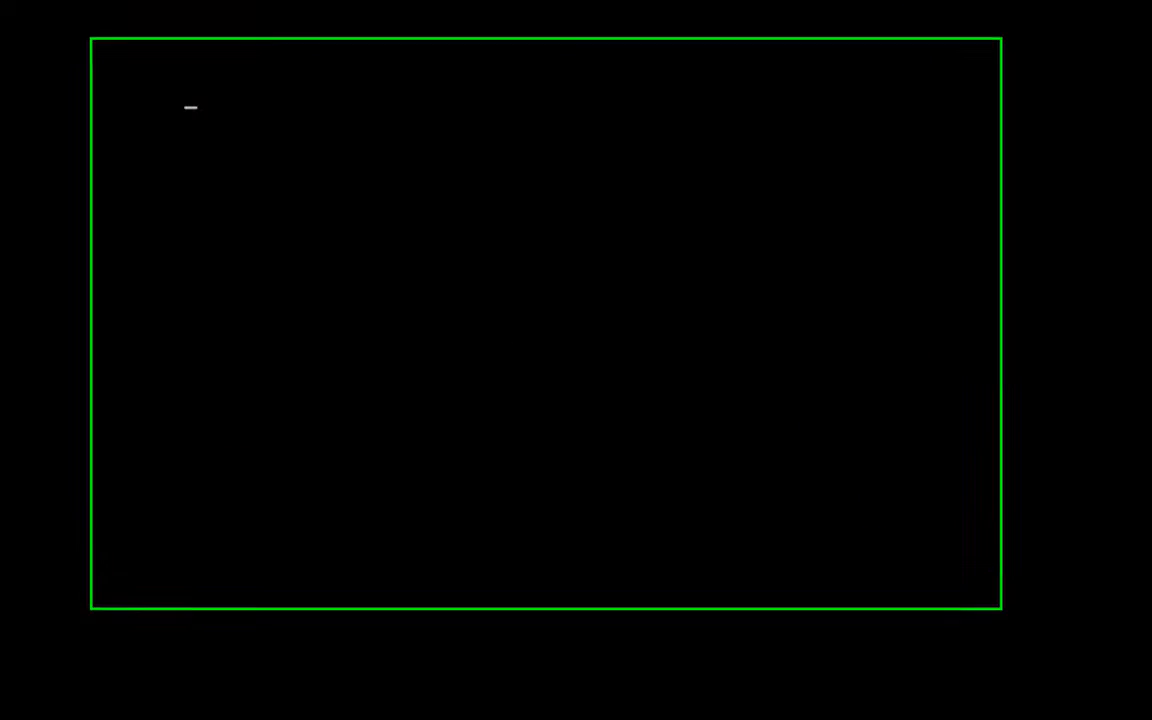
key("Return")
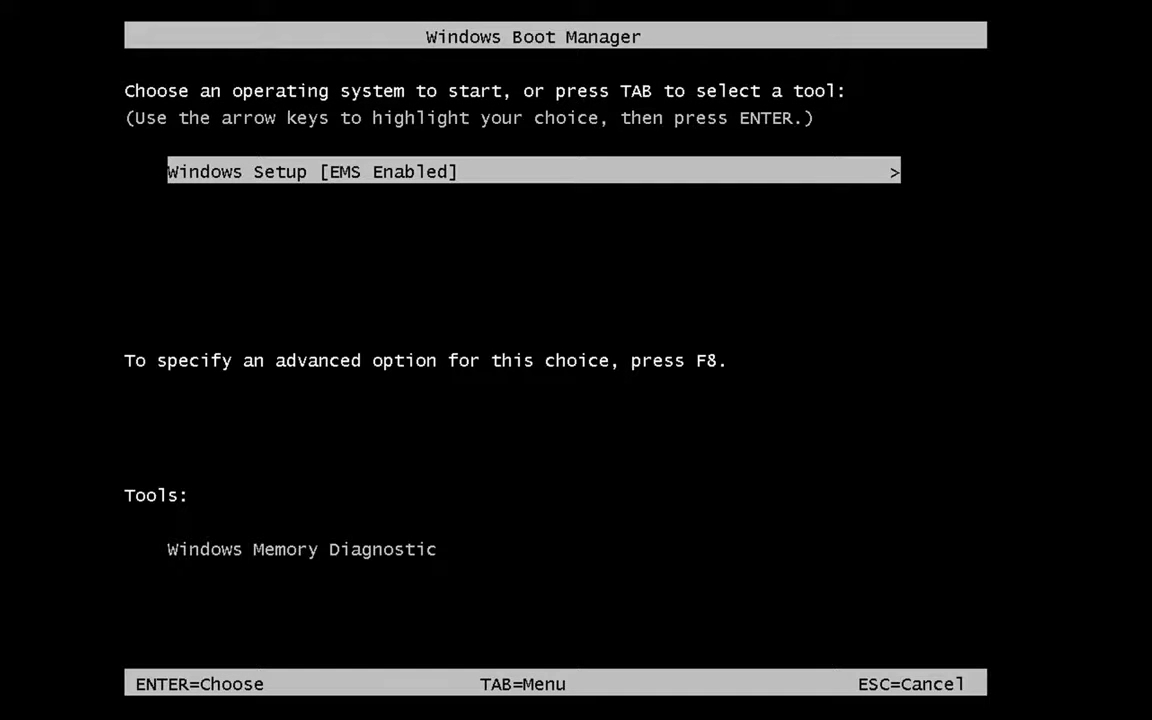
key("Return")
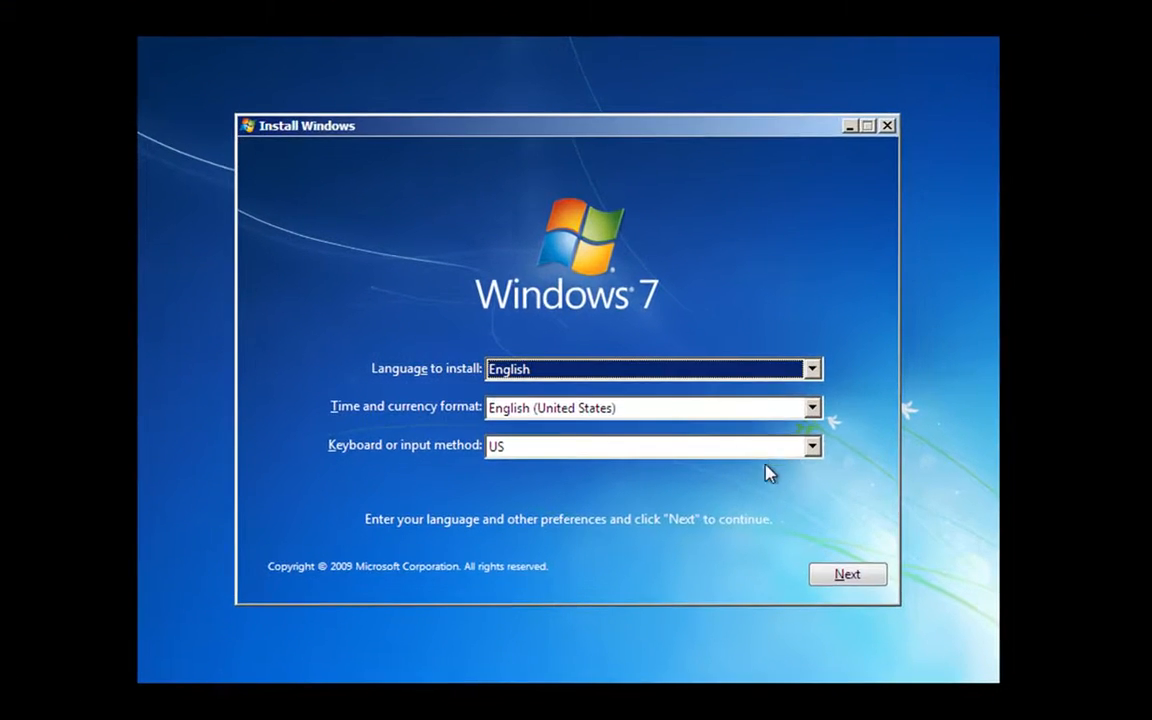
Set the time and currency format to English (United Kingdom) and continue with the setup
left_click(817, 407)
left_click(815, 430)
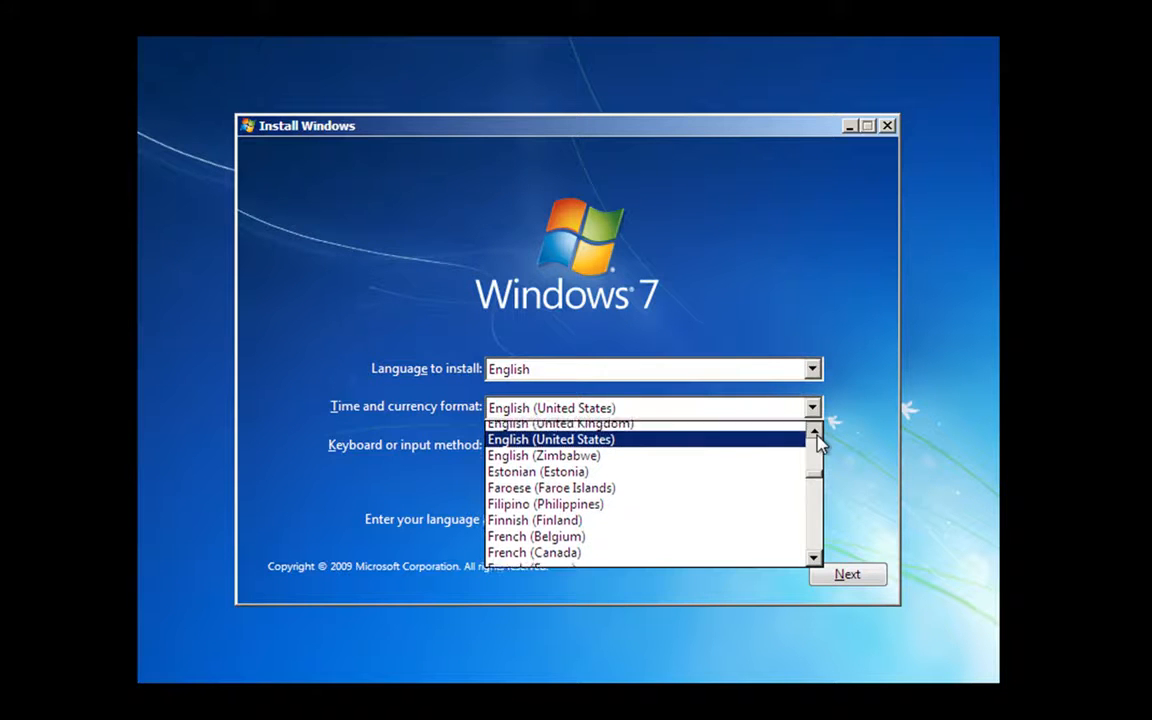
left_click(766, 436)
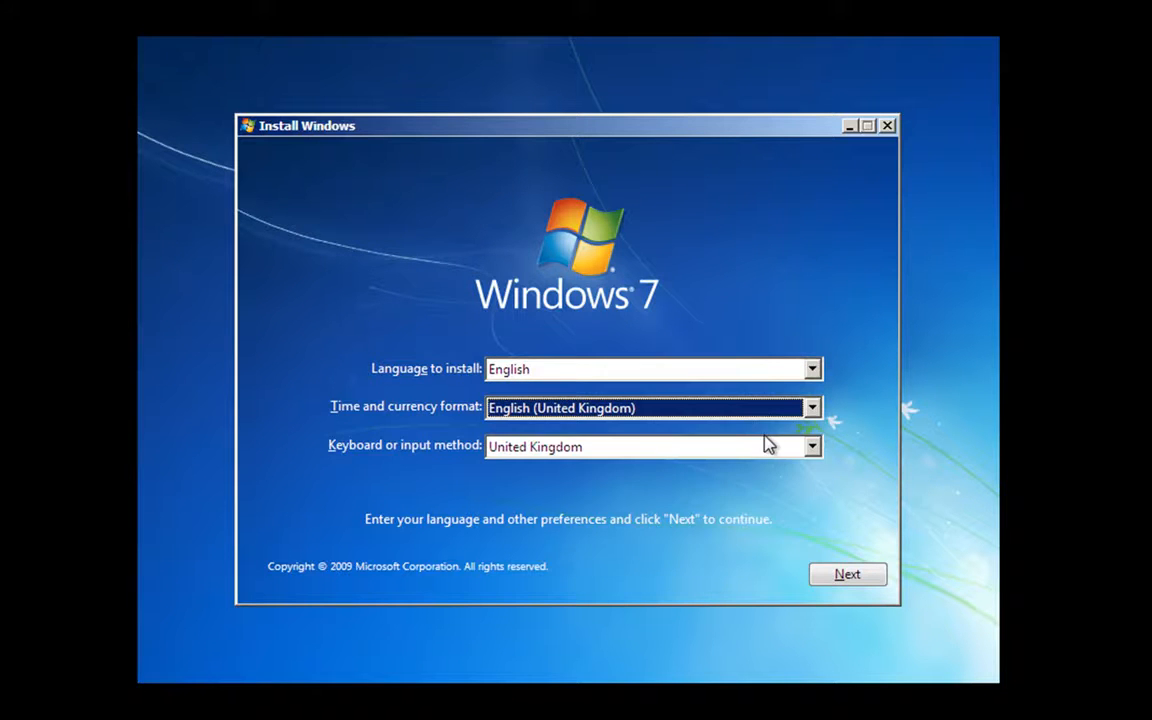
left_click(847, 577)
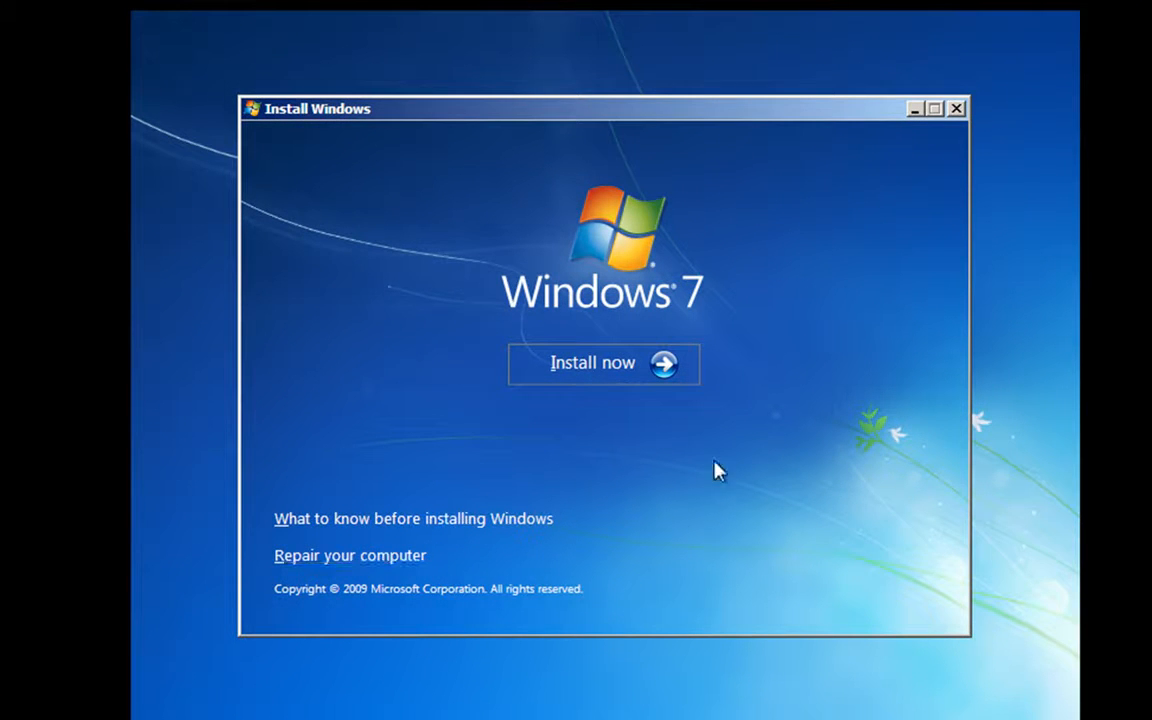
Start the Windows 7 installation and accept the license terms
left_click(646, 364)
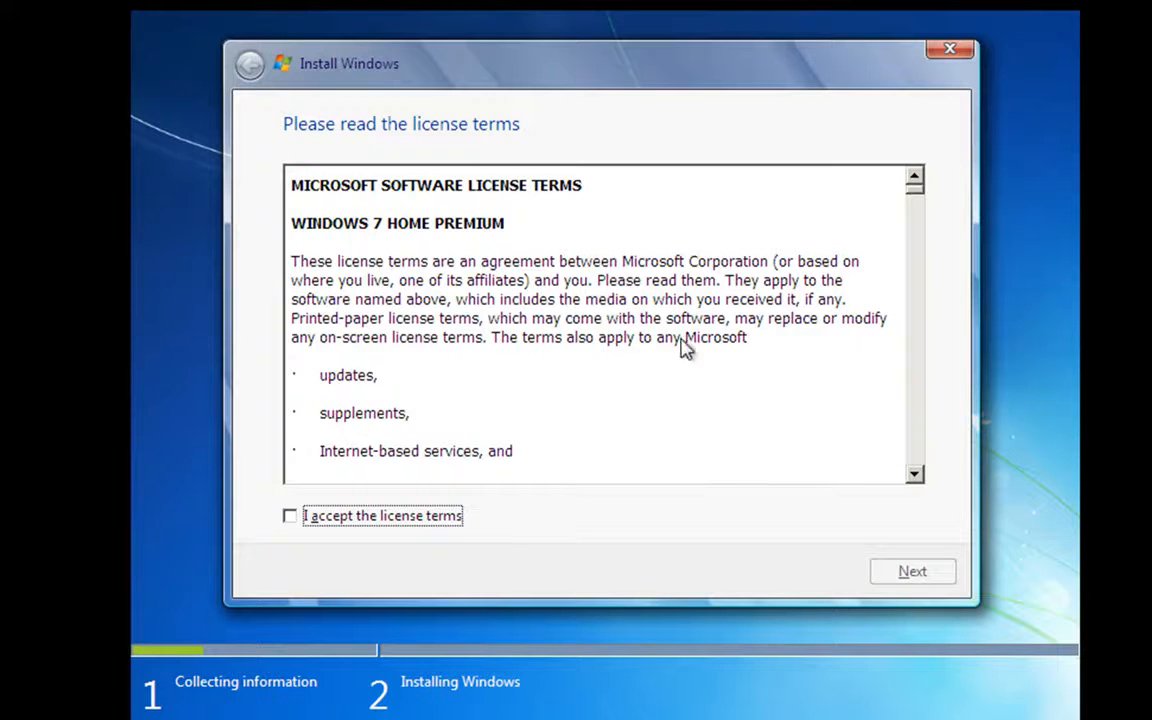
left_click(289, 517)
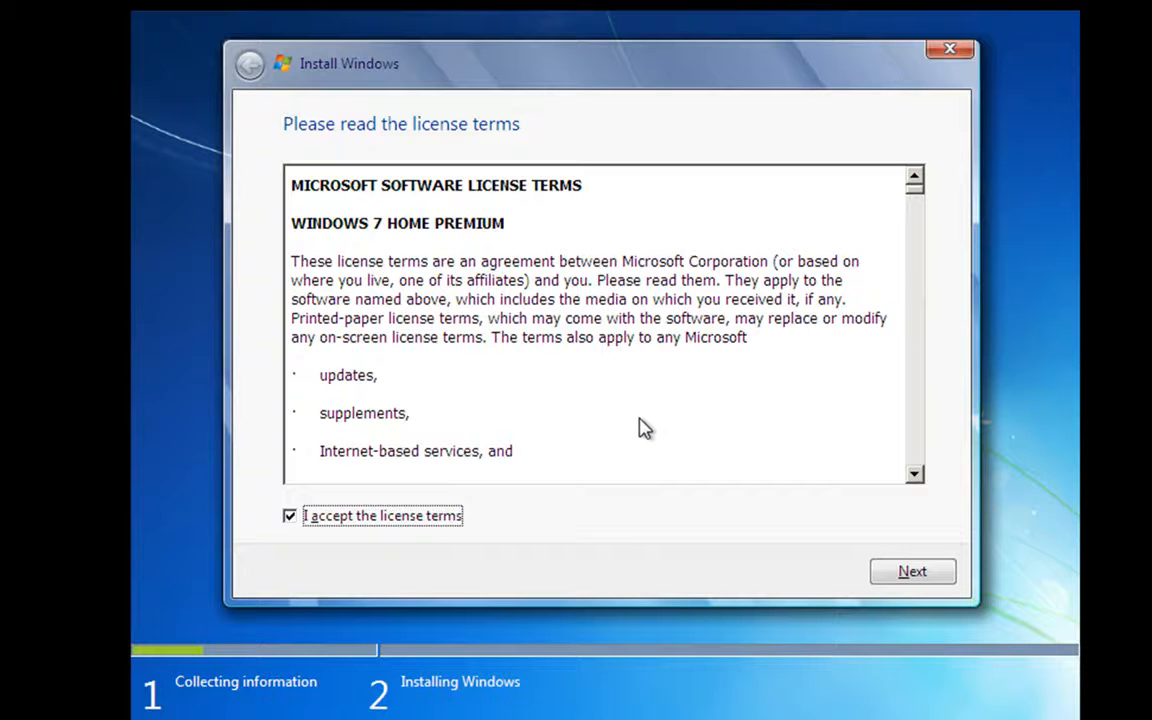
left_click(906, 577)
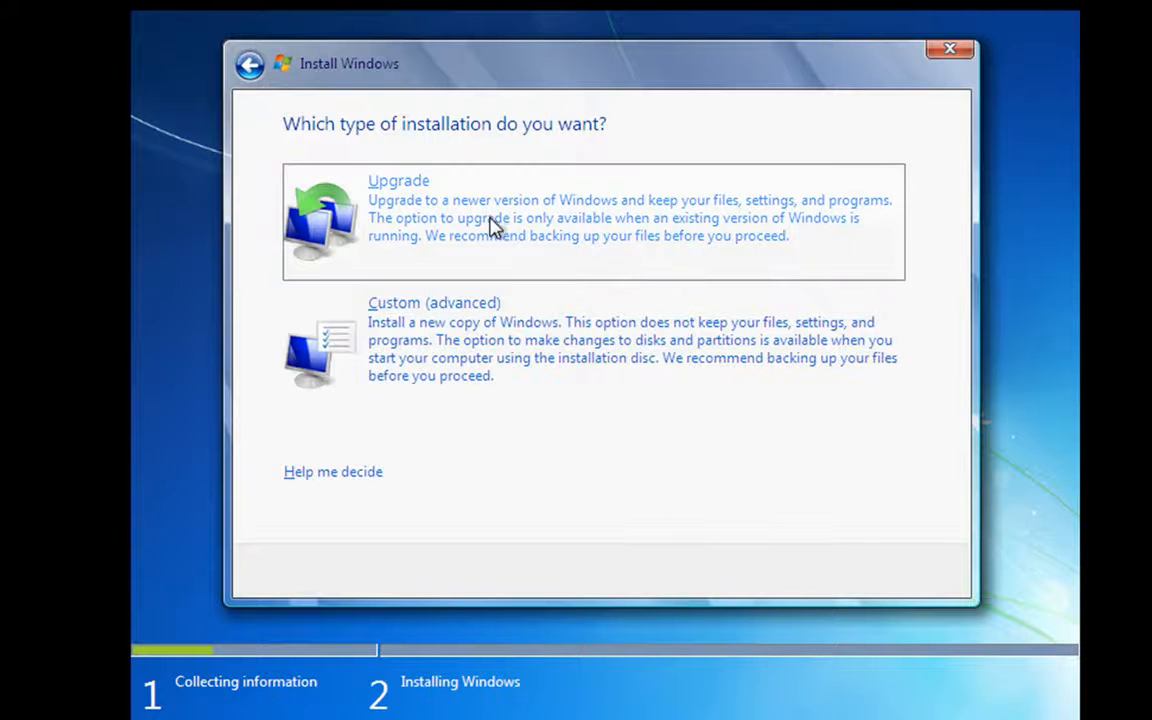
Choose the Custom (advanced) installation and format Disk 0 Partition 1 as the place to install Windows
left_click(476, 347)
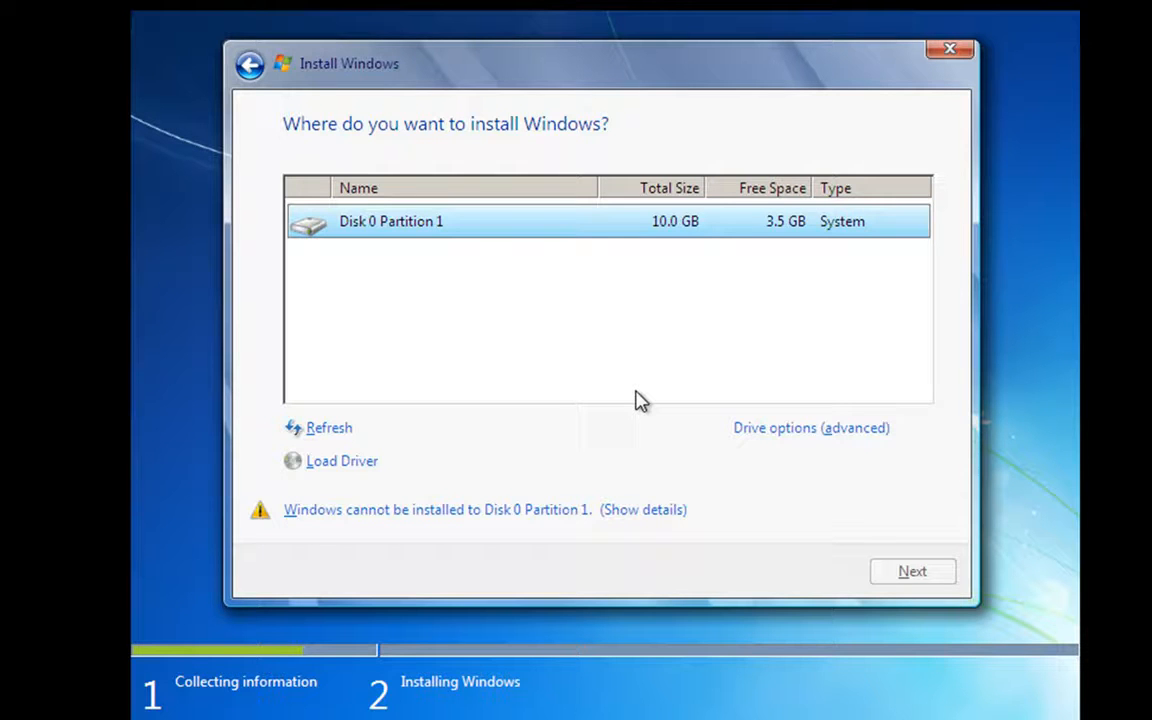
left_click(784, 429)
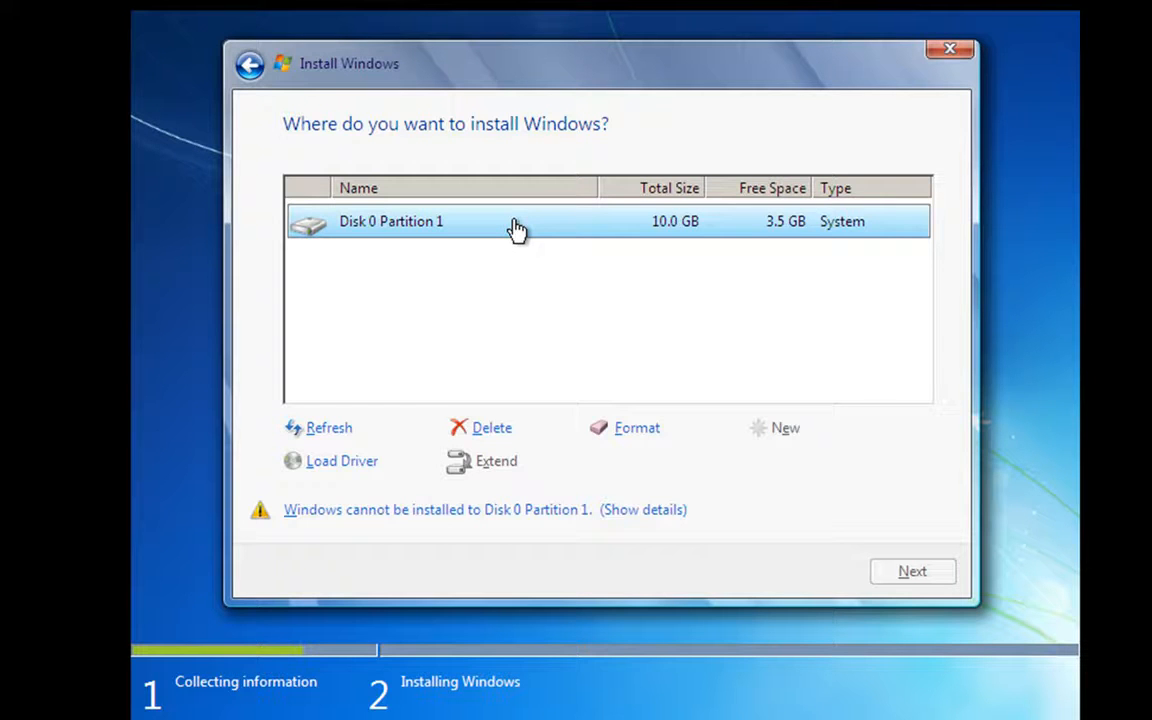
left_click(630, 427)
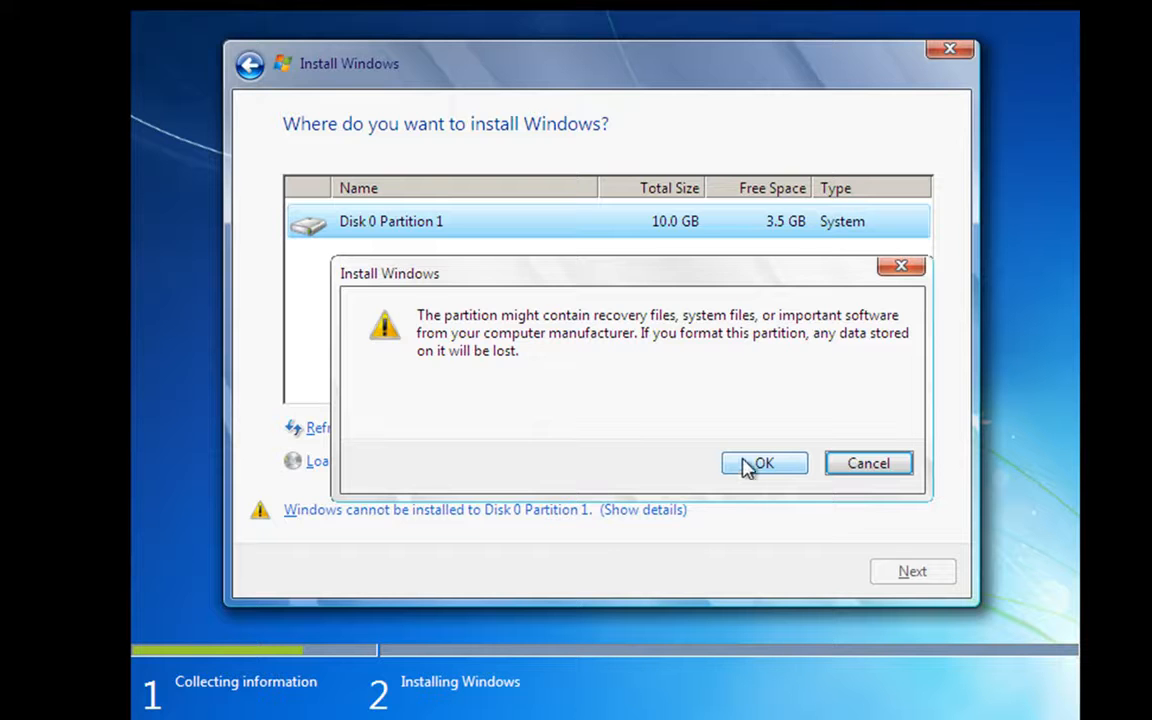
left_click(748, 466)
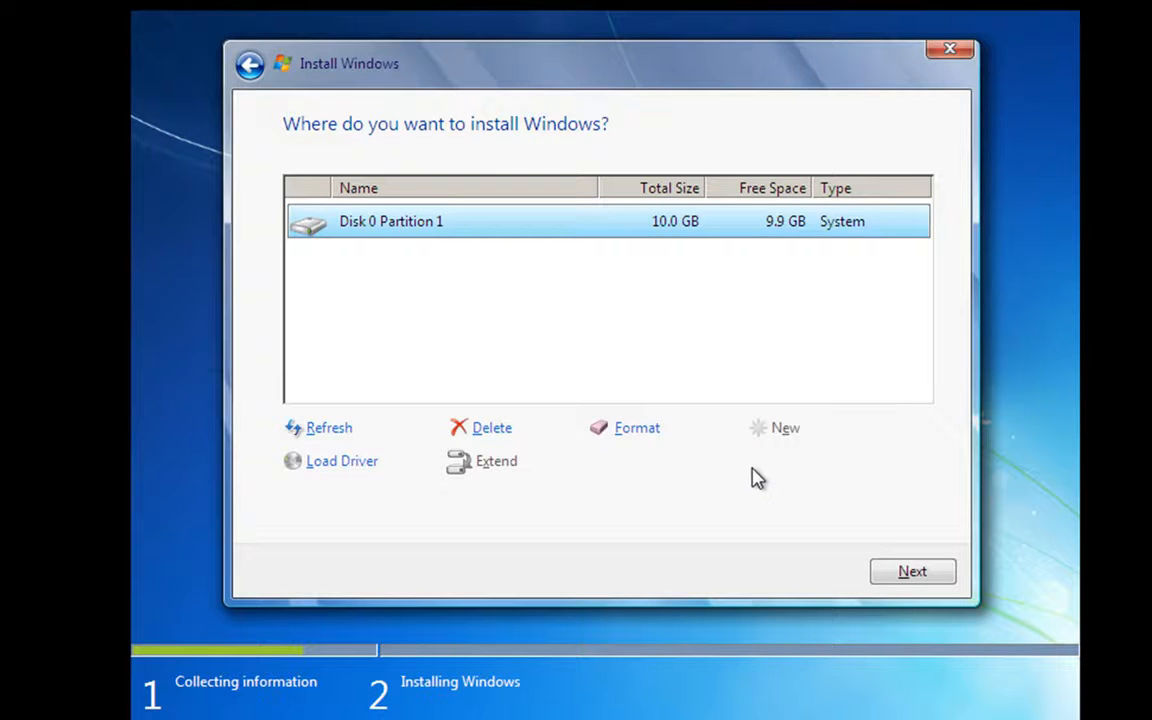
left_click(913, 573)
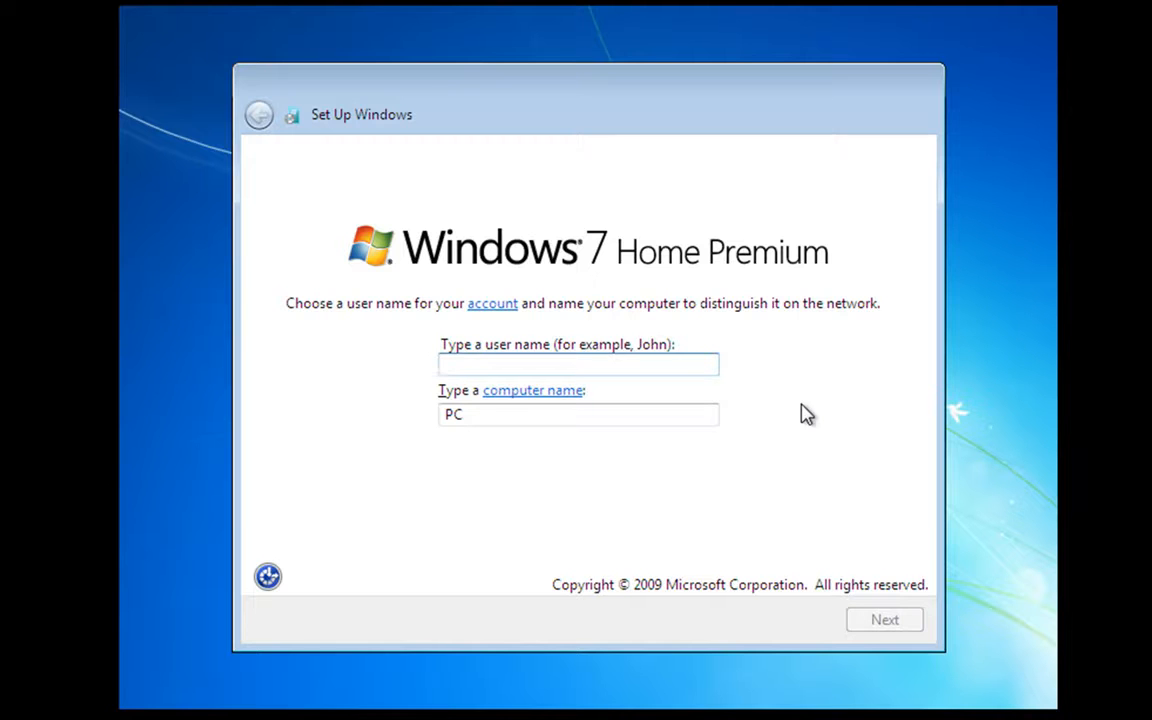
Set the user name to DIY PC Repairs and continue without setting an account password
type("DIY PD")
key("BackSpace")
type("C Repairs")
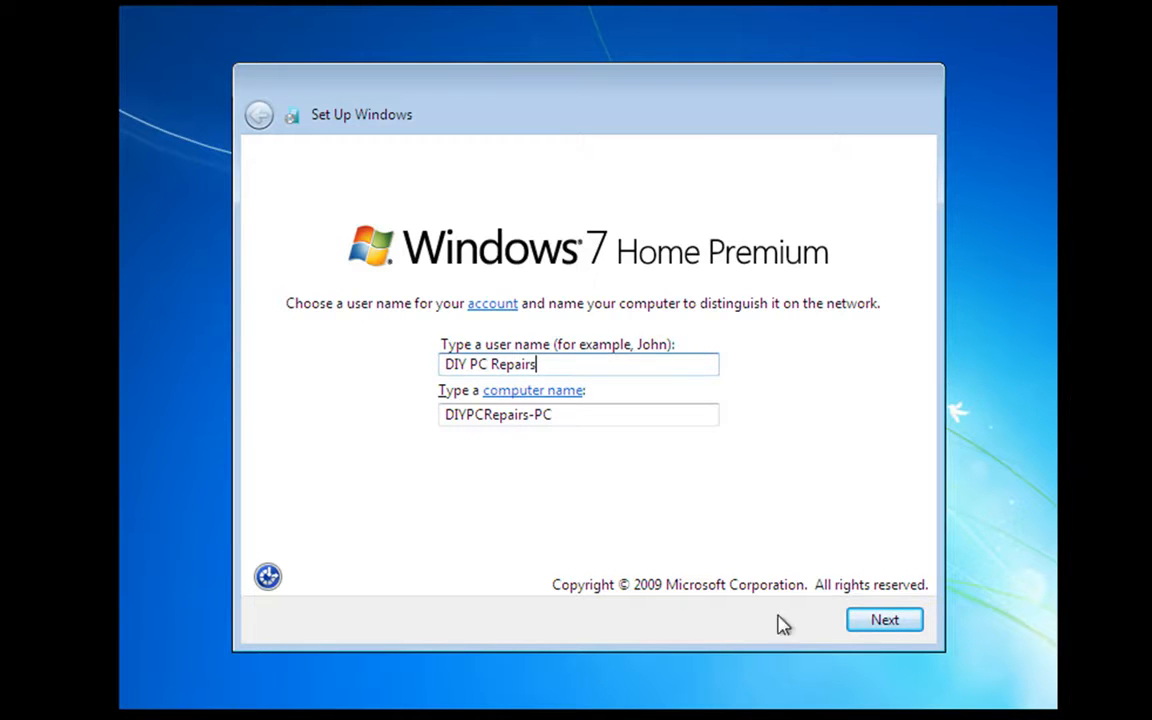
left_click(895, 625)
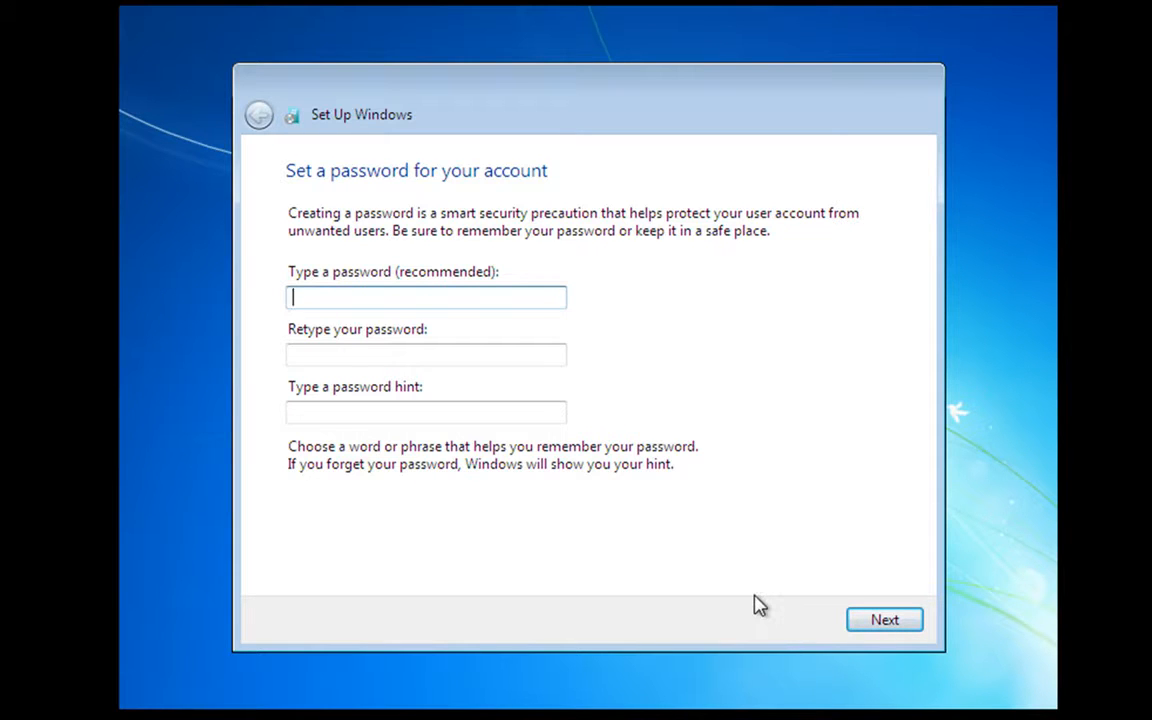
left_click(882, 628)
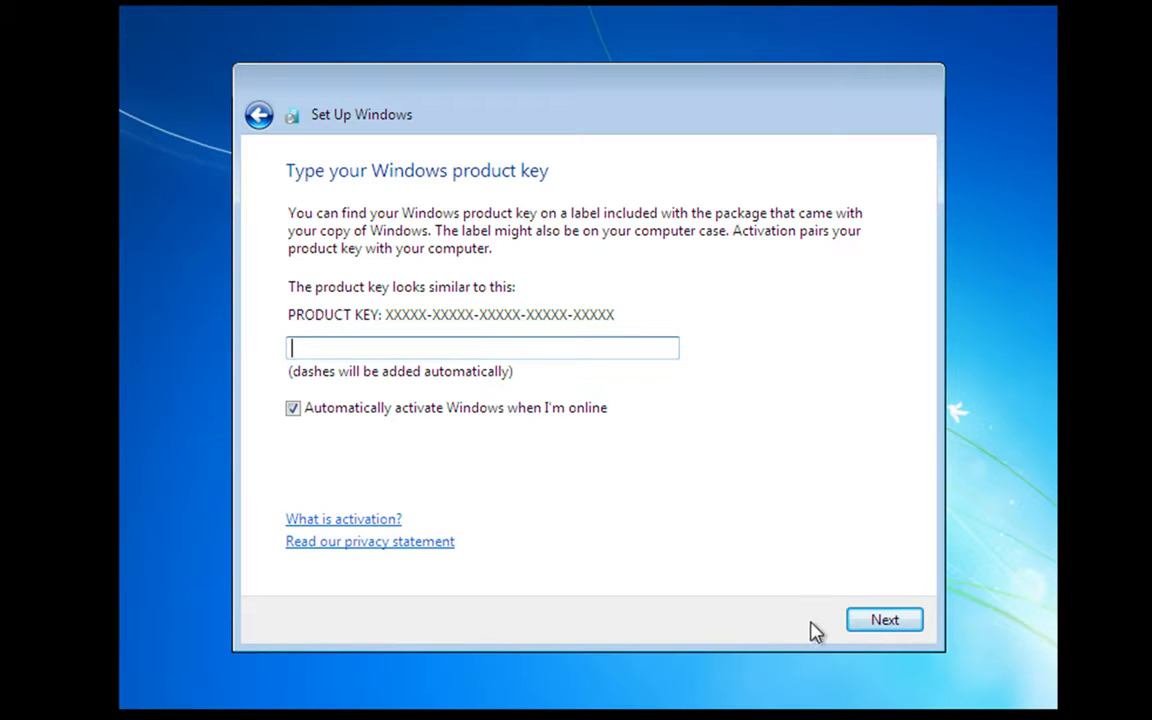
Continue past the product key page and choose the recommended settings for protecting and updating Windows
left_click(878, 622)
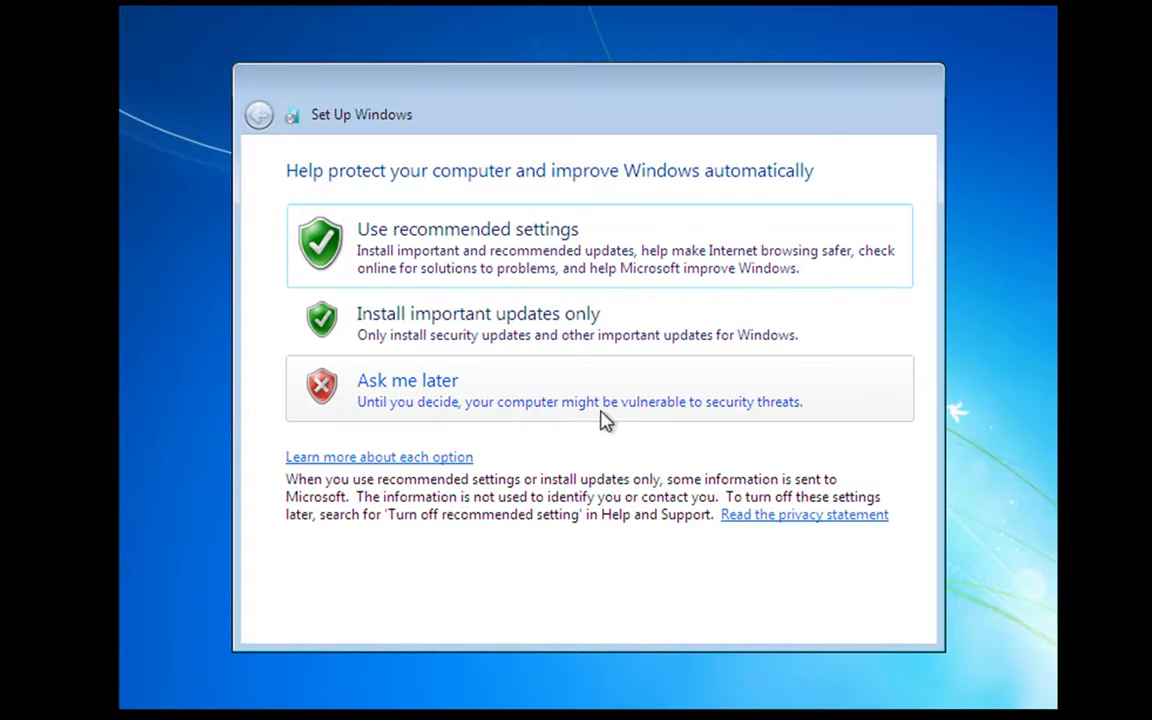
left_click(463, 248)
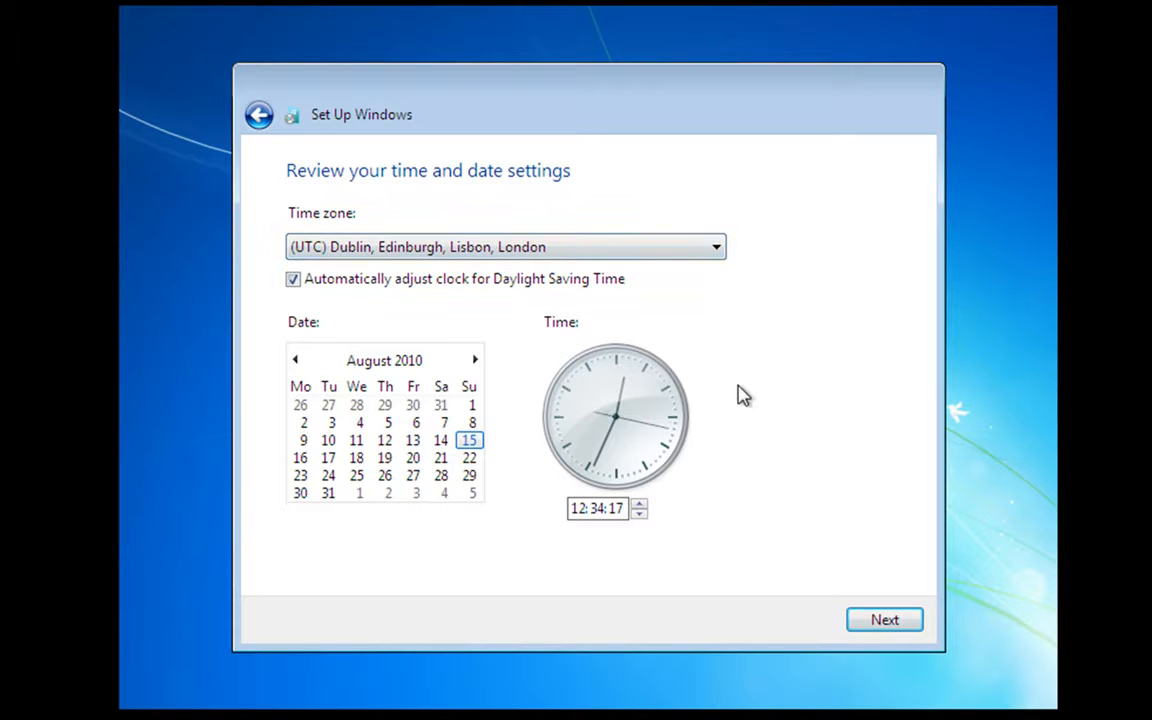
Accept the time and date settings, and choose Home network as the location without joining the homegroup
left_click(877, 625)
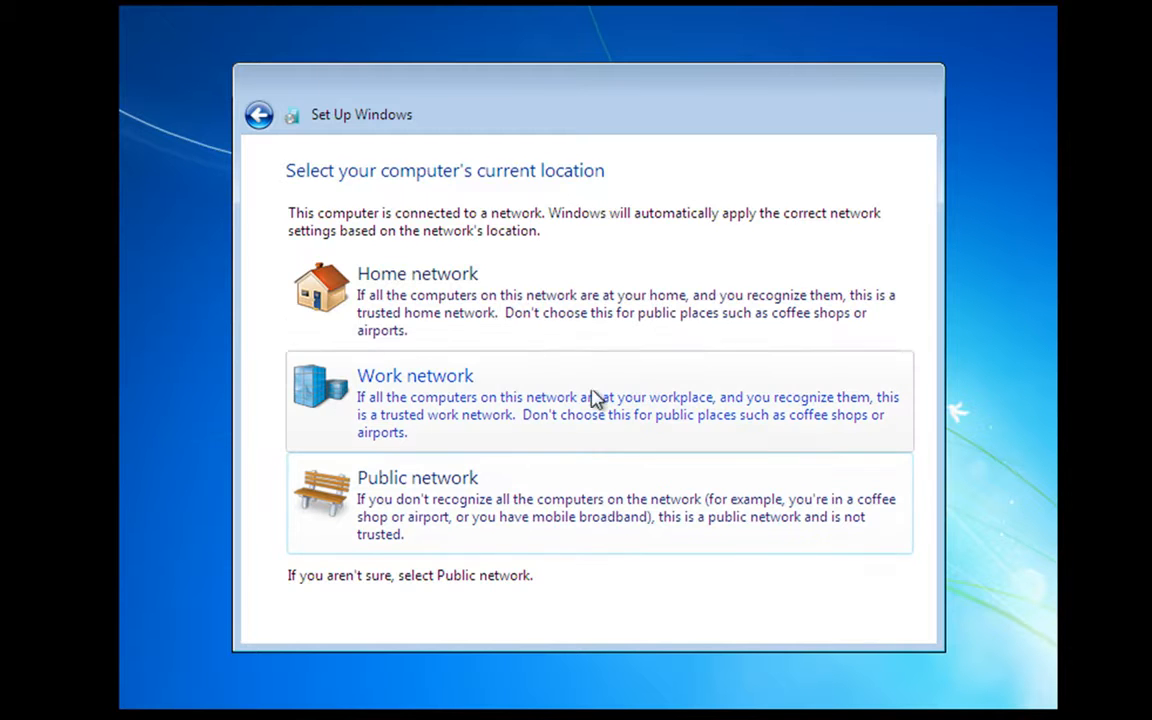
left_click(436, 292)
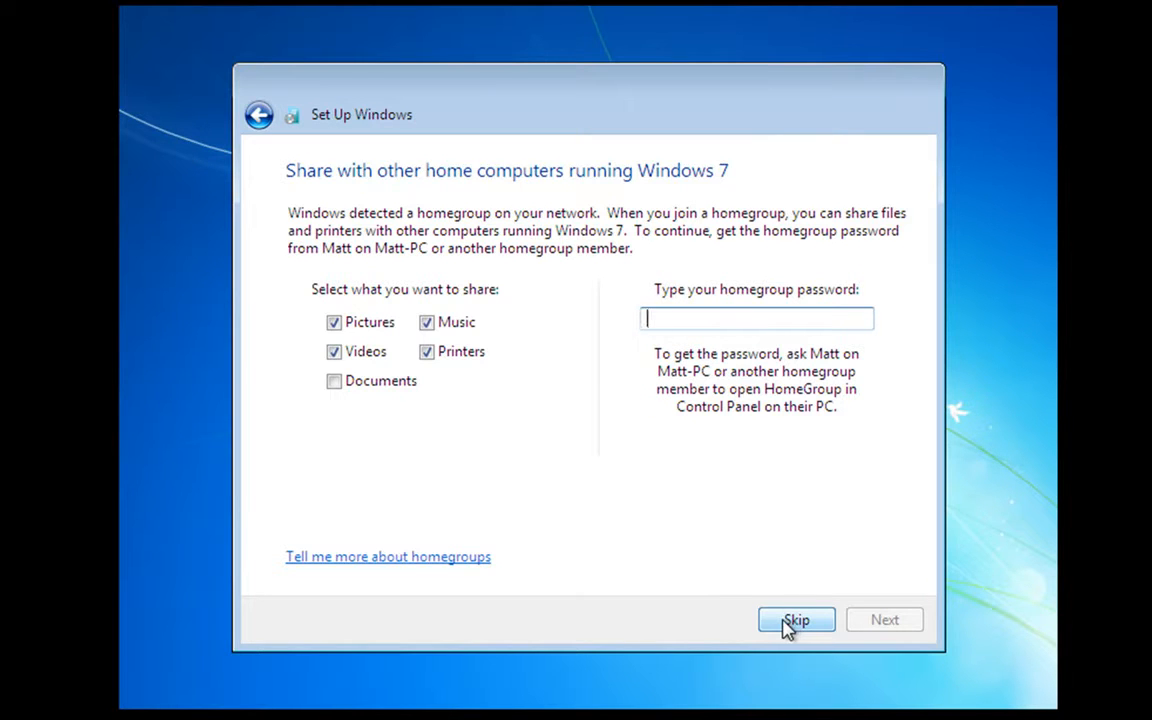
left_click(790, 622)
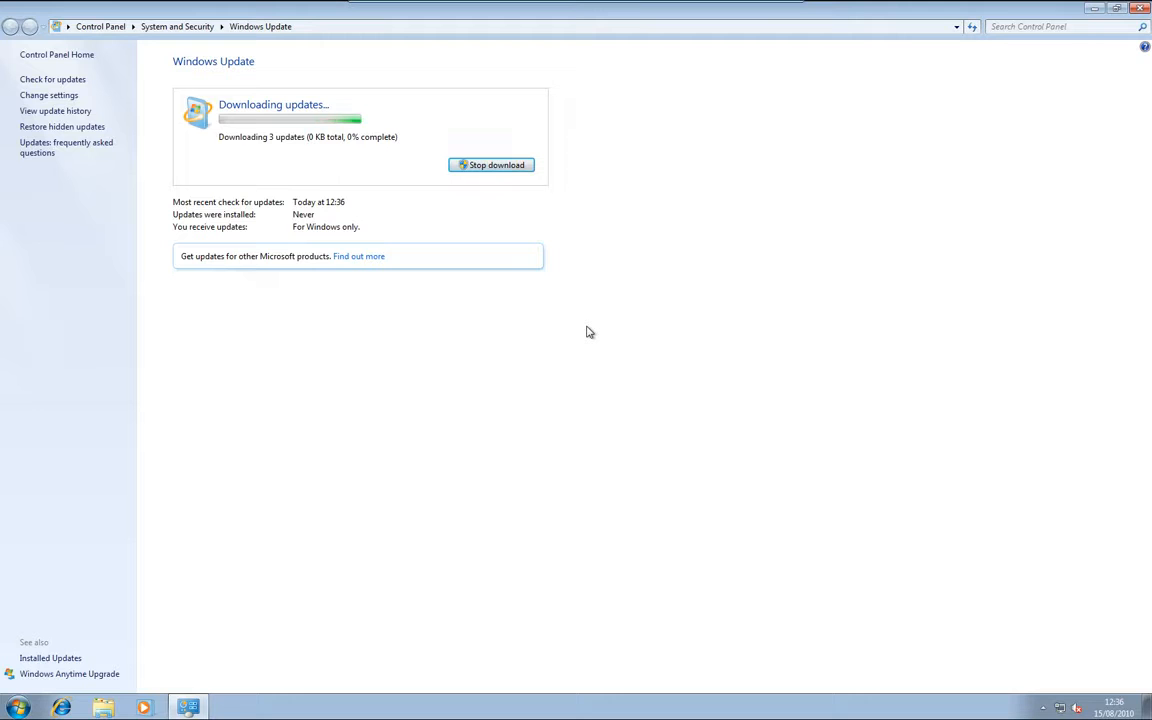
Minimize the Windows Update window and open the Screen Resolution settings from the desktop
left_click(1094, 9)
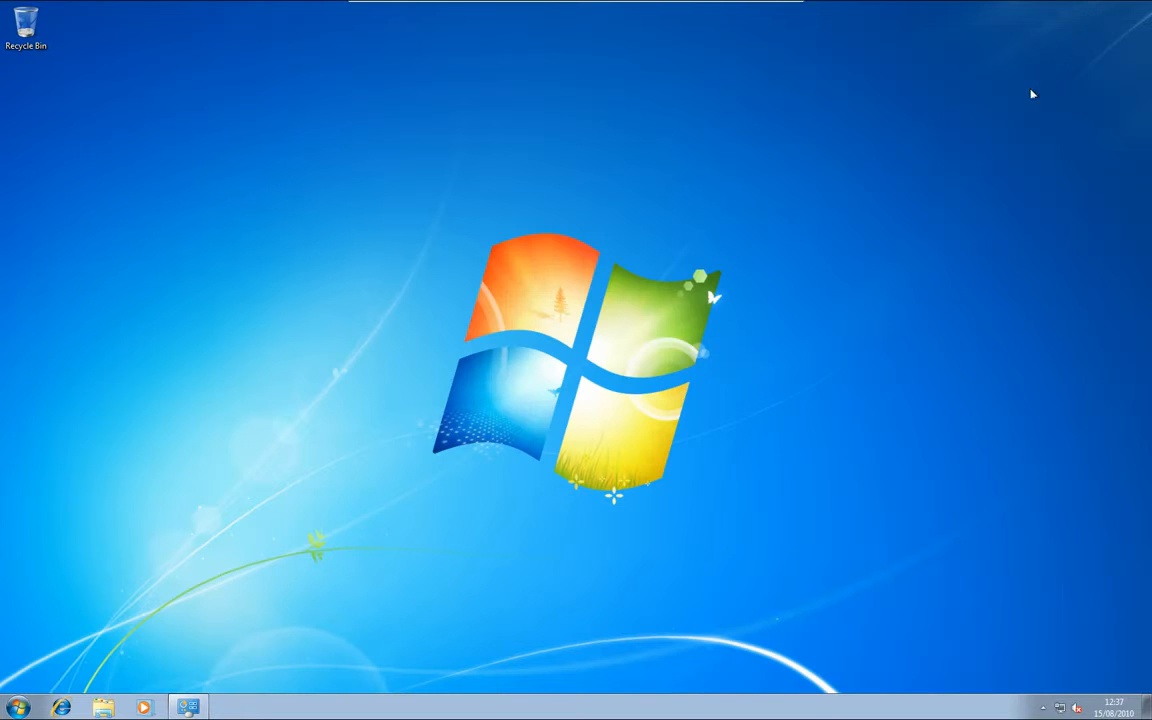
right_click(603, 374)
left_click(674, 333)
right_click(351, 314)
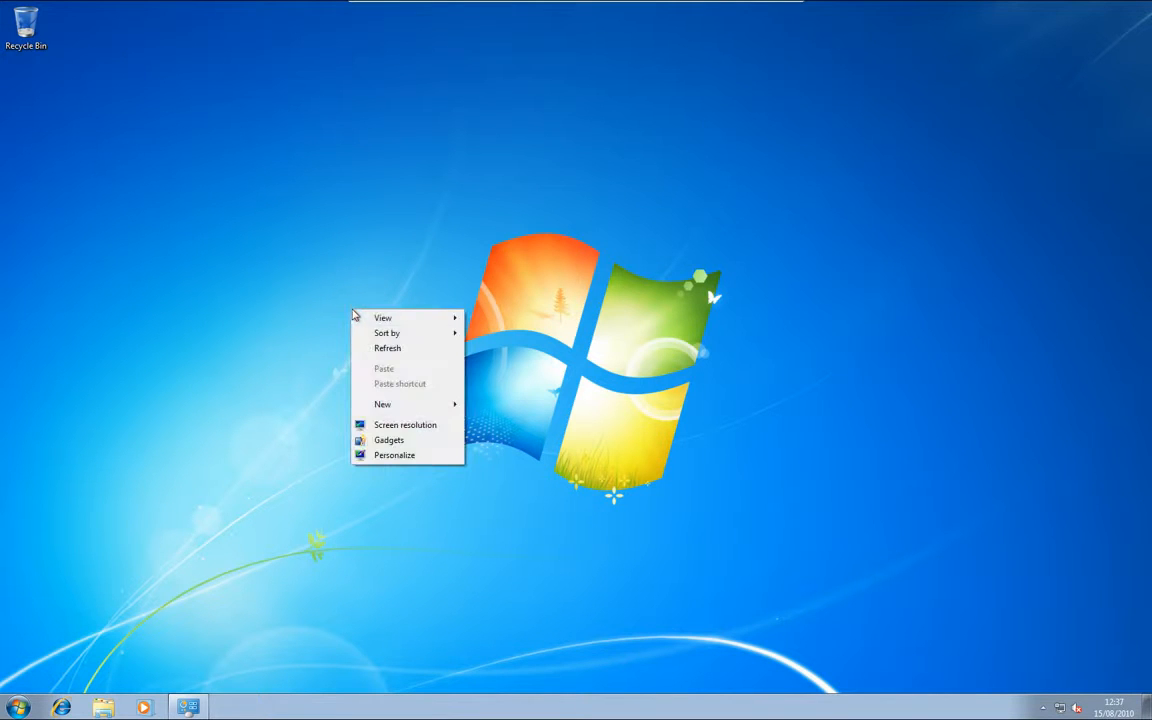
left_click(408, 426)
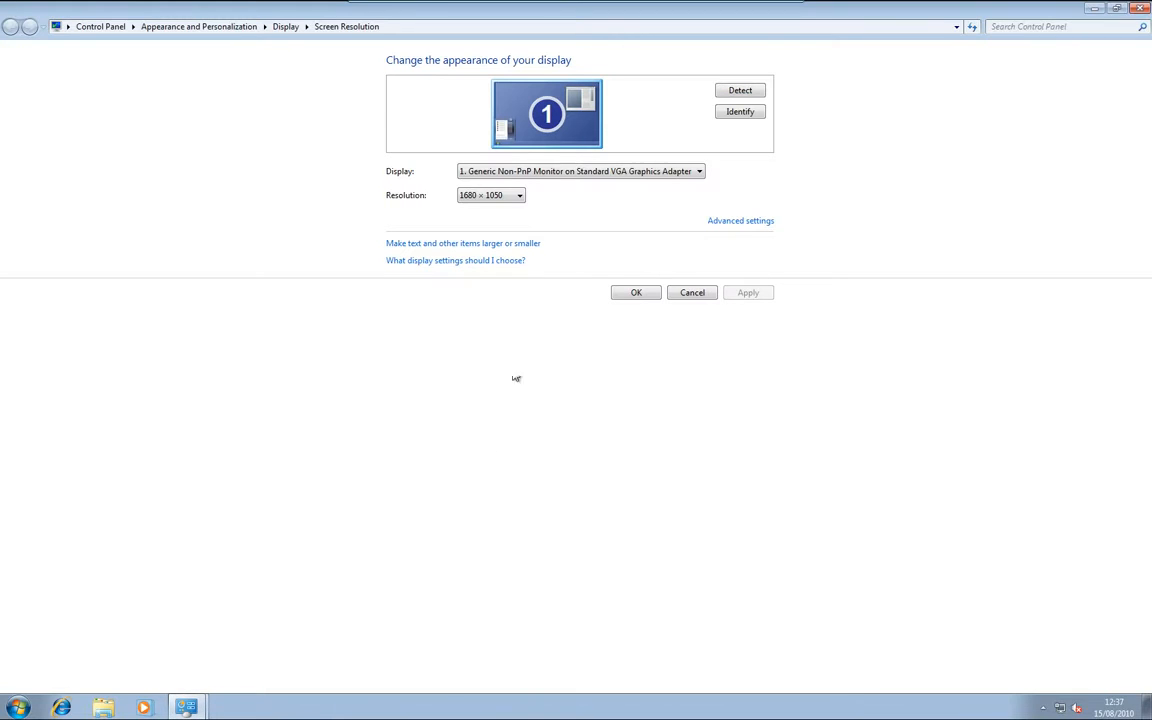
Examine the available display resolutions and minimize the Screen Resolution window
left_click(519, 195)
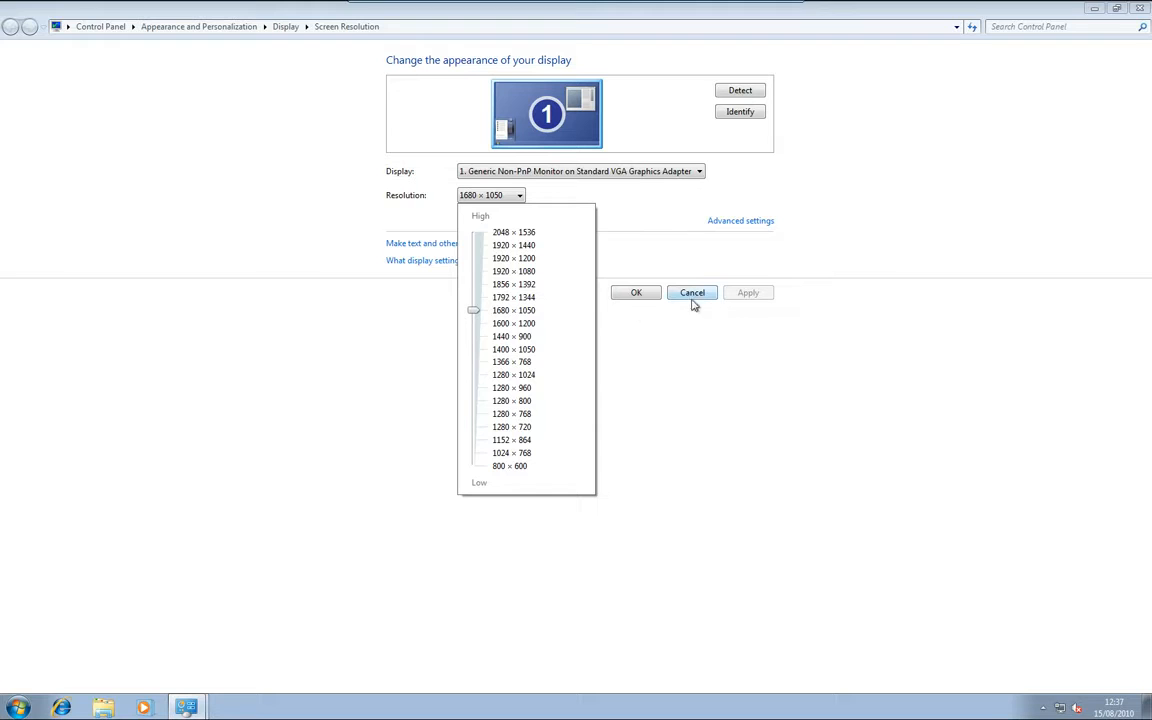
left_click(638, 296)
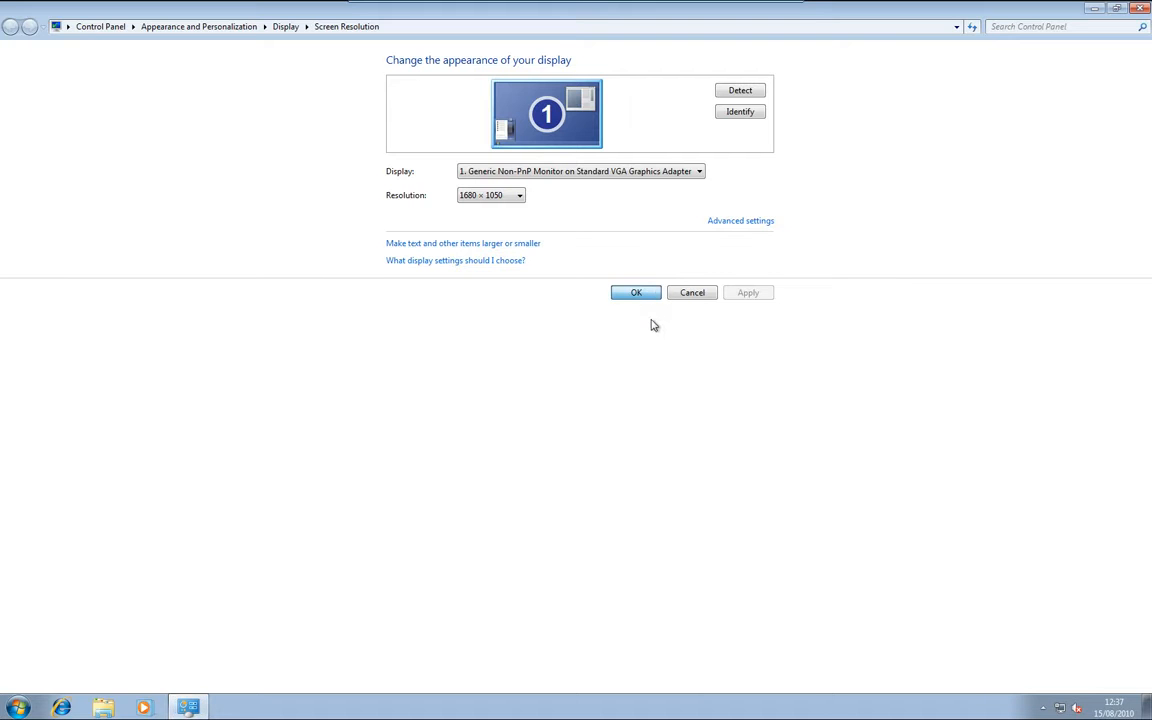
left_click(1097, 8)
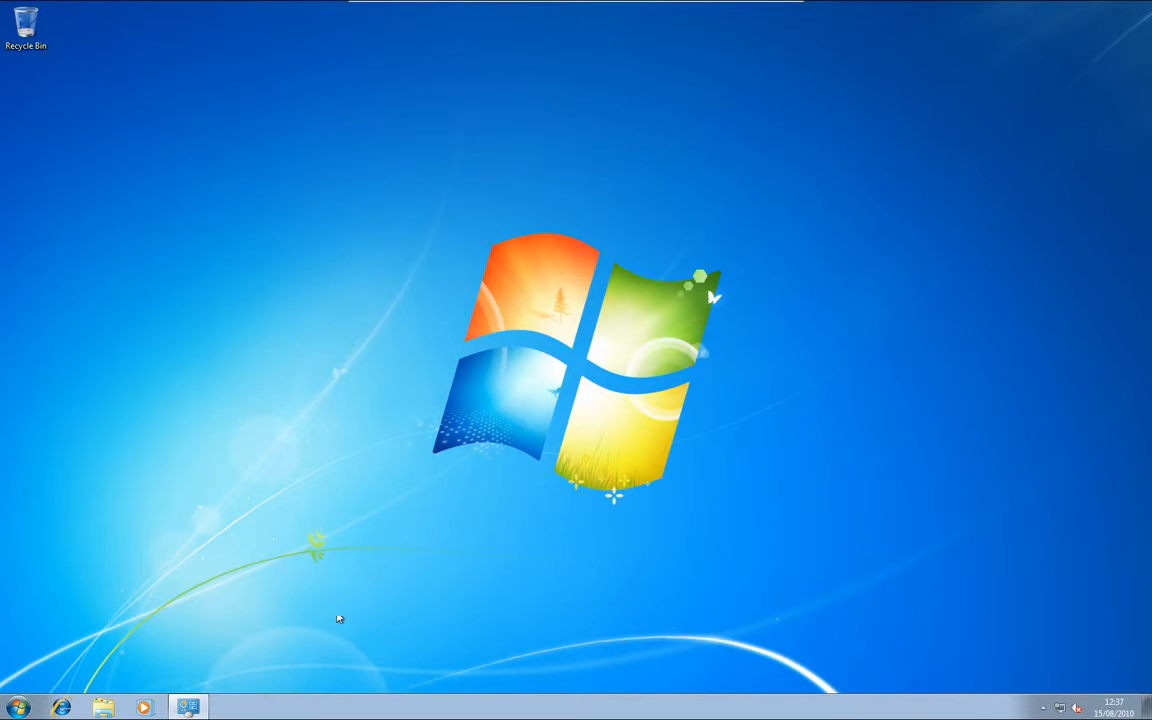